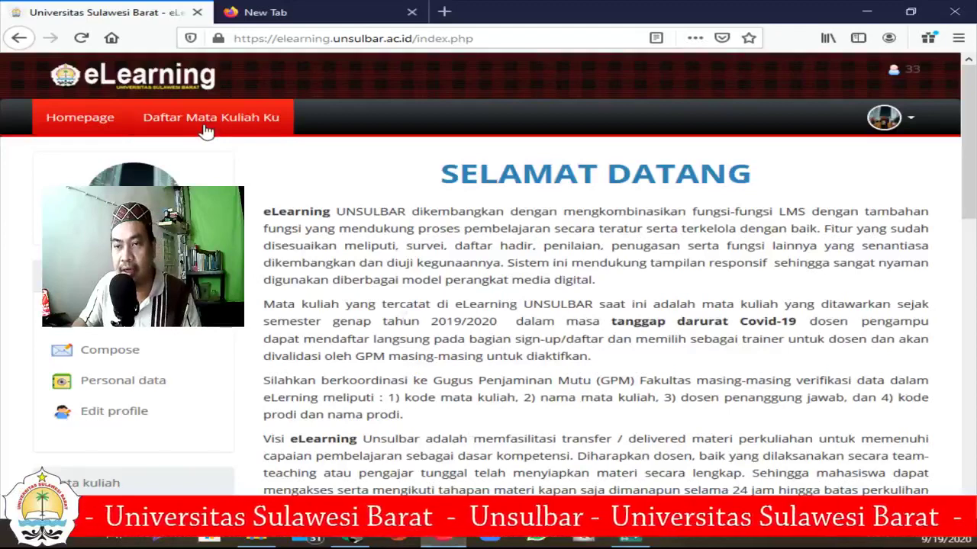
Open the enrolled course list (Daftar Mata Kuliah Ku) and review the Ganjil 2020/2021 class sessions and the master courses
{"action": "left_click", "coordinate": [206, 126]}
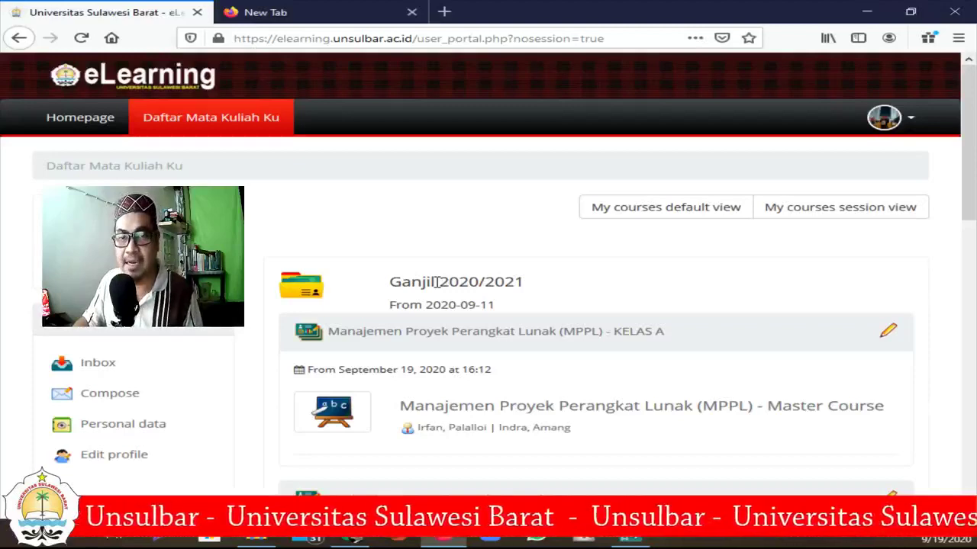
{"action": "scroll", "coordinate": [436, 282], "scroll_direction": "down", "scroll_amount": 5}
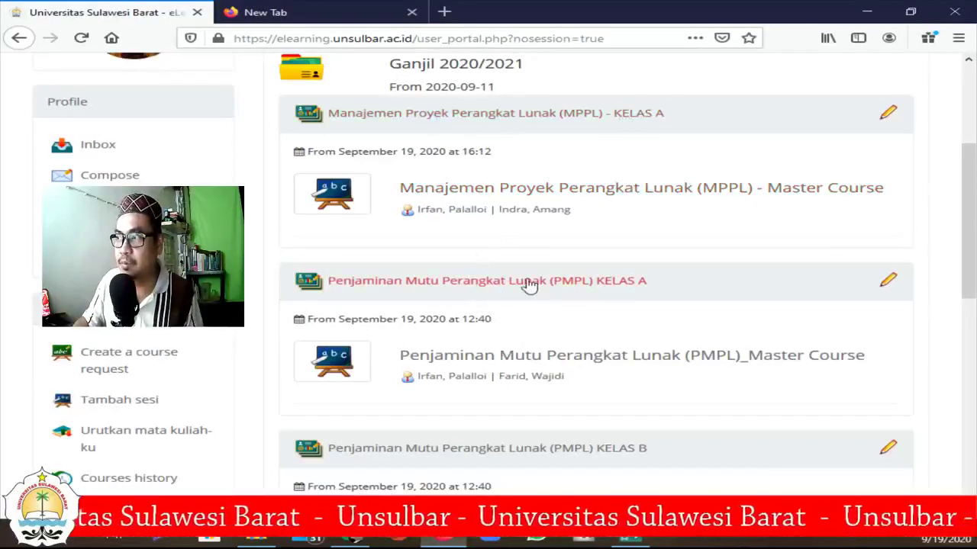
{"action": "scroll", "coordinate": [627, 290], "scroll_direction": "down", "scroll_amount": 3}
{"action": "scroll", "coordinate": [635, 310], "scroll_direction": "down", "scroll_amount": 7}
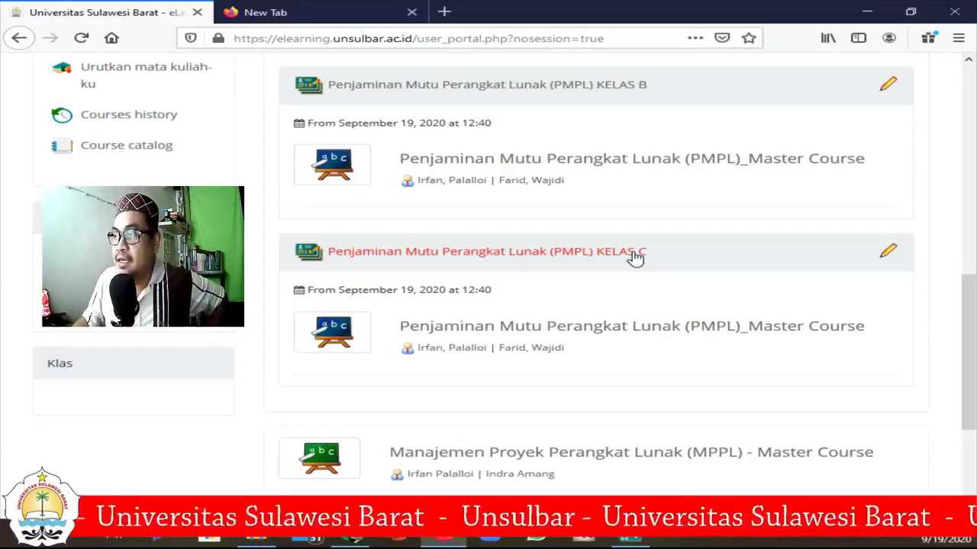
{"action": "scroll", "coordinate": [636, 258], "scroll_direction": "down", "scroll_amount": 5}
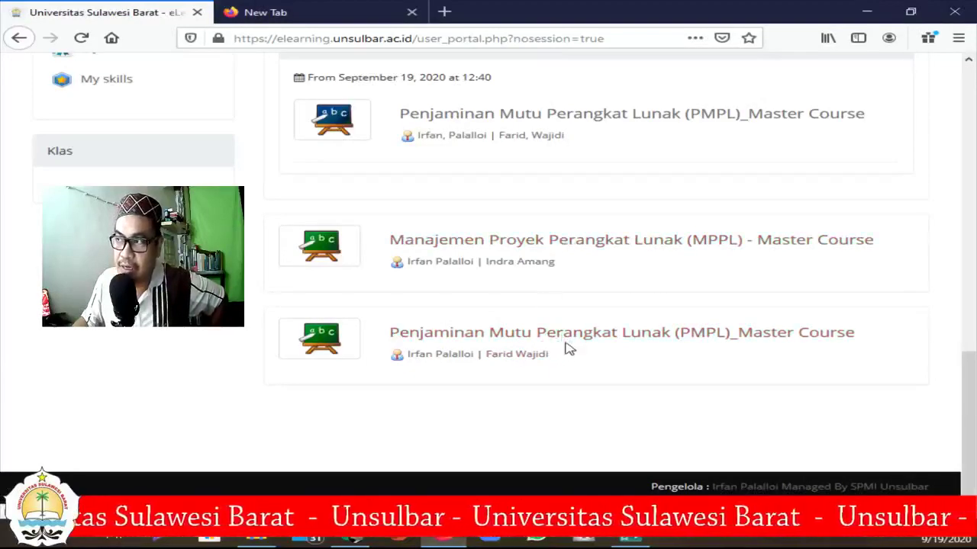
{"action": "scroll", "coordinate": [564, 345], "scroll_direction": "up", "scroll_amount": 4}
{"action": "scroll", "coordinate": [568, 349], "scroll_direction": "up", "scroll_amount": 4}
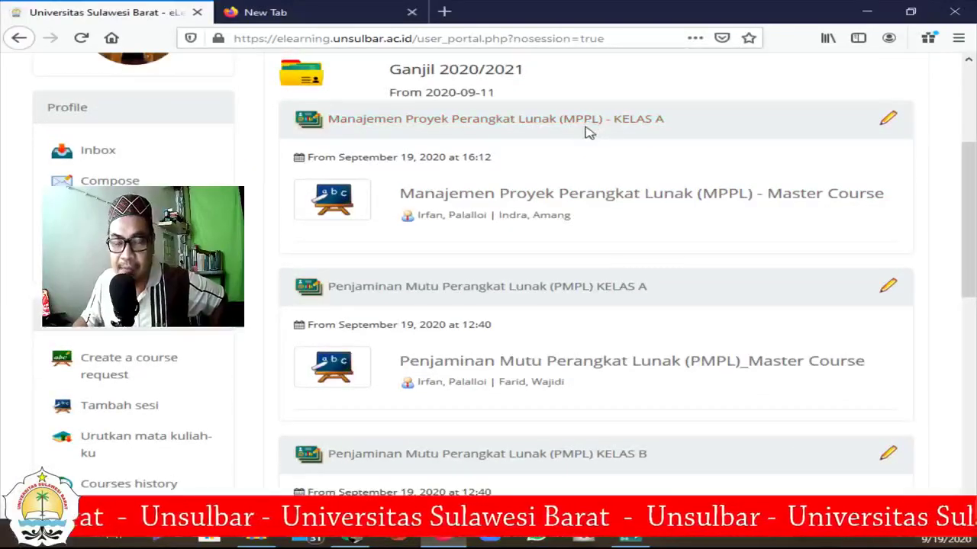
{"action": "scroll", "coordinate": [588, 186], "scroll_direction": "down", "scroll_amount": 10}
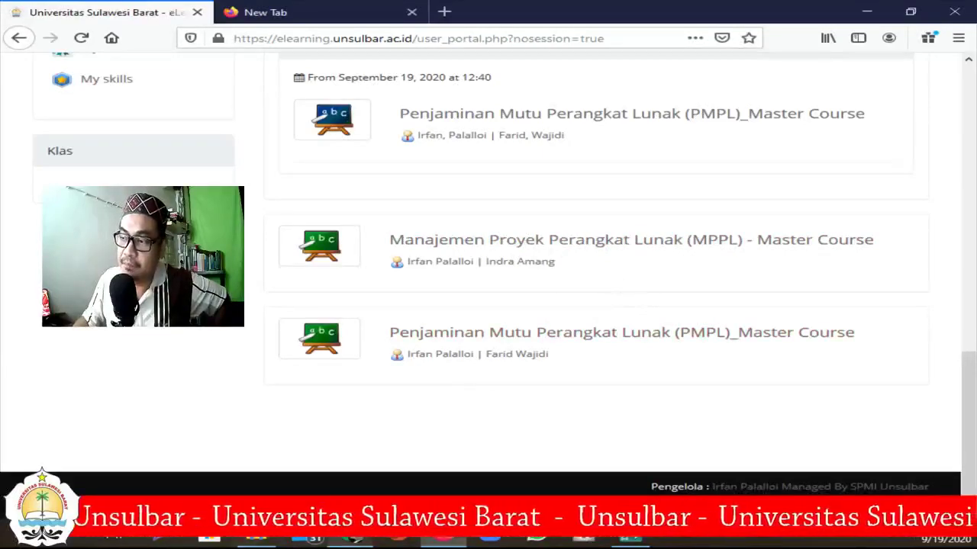
Switch to the Chrome window with the other eLearning account, open the courses catalog and look through the offered courses
{"action": "left_click", "coordinate": [354, 540]}
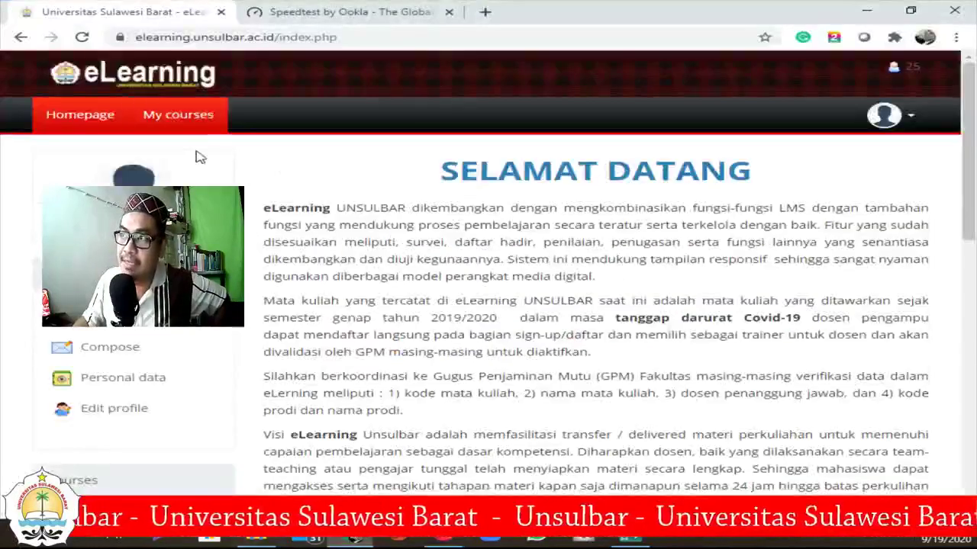
{"action": "scroll", "coordinate": [488, 305], "scroll_direction": "down", "scroll_amount": 6}
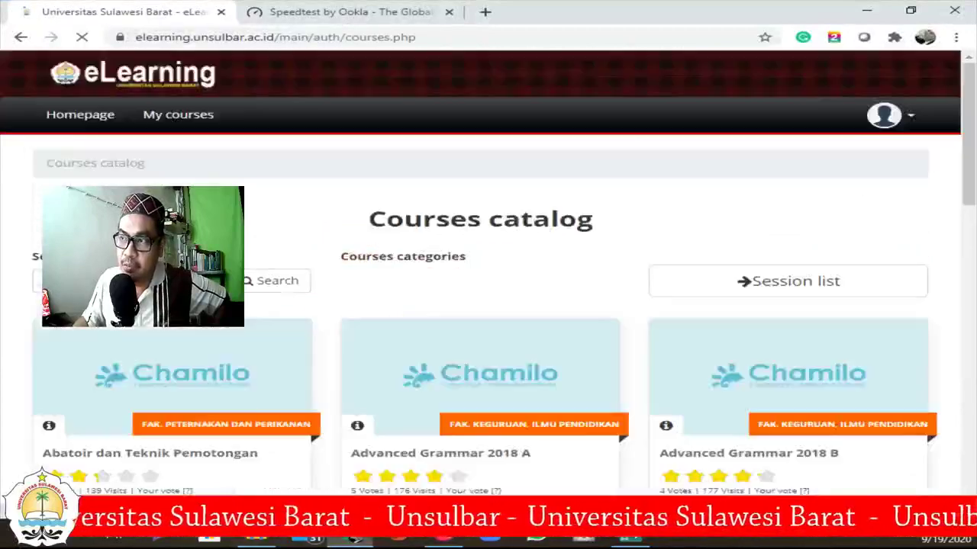
{"action": "scroll", "coordinate": [551, 290], "scroll_direction": "down", "scroll_amount": 8}
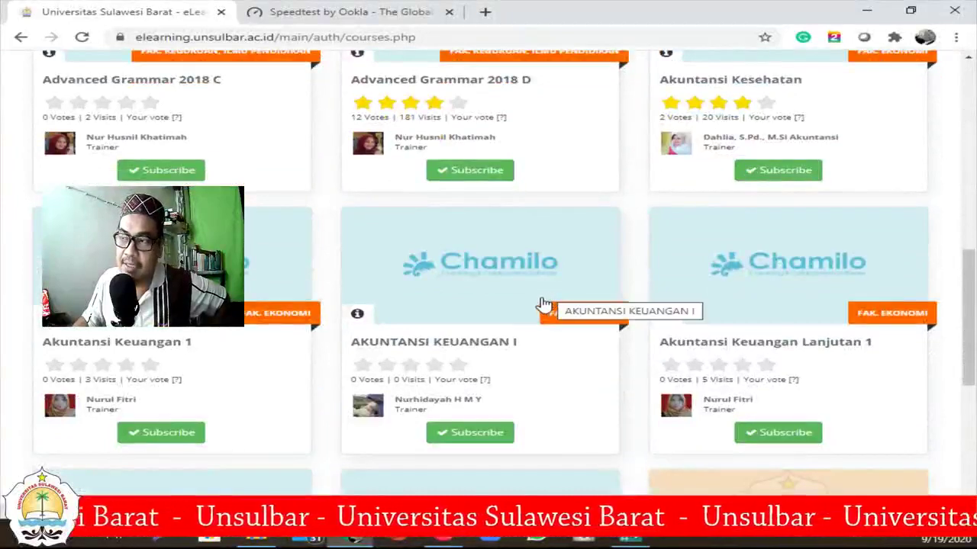
{"action": "scroll", "coordinate": [546, 304], "scroll_direction": "up", "scroll_amount": 5}
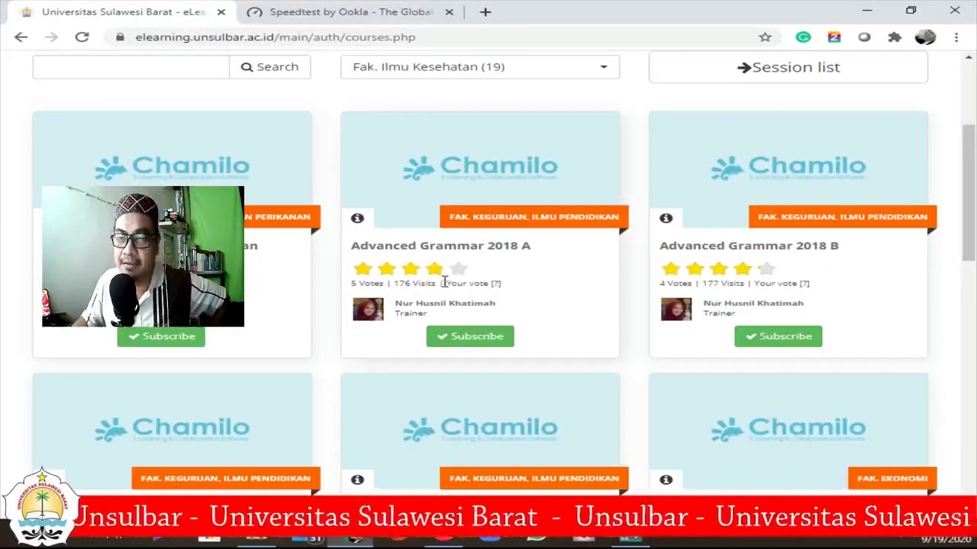
{"action": "scroll", "coordinate": [442, 282], "scroll_direction": "up", "scroll_amount": 2}
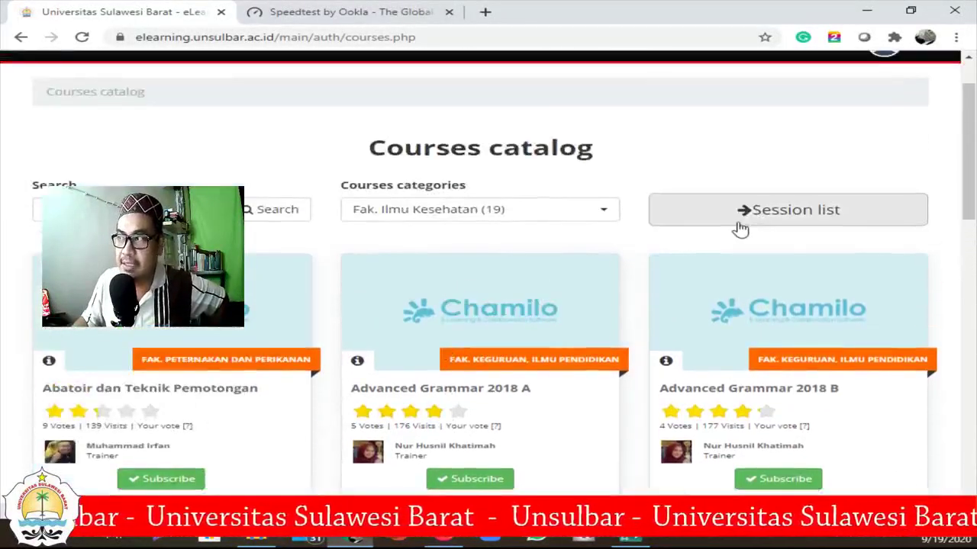
Display the catalog's session list and examine the Teknik Informatika class sessions offered for Ganjil 2020/2021
{"action": "left_click", "coordinate": [813, 219]}
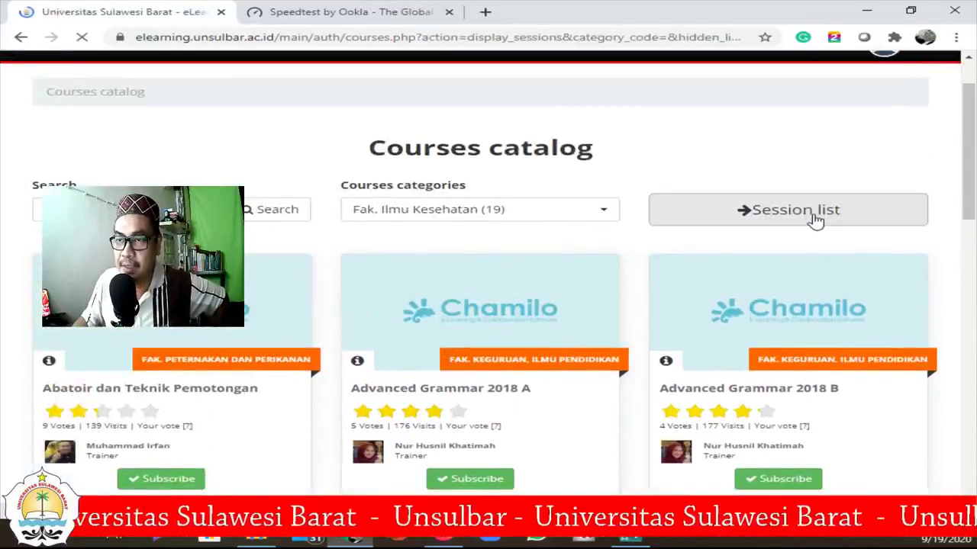
{"action": "scroll", "coordinate": [815, 219], "scroll_direction": "down", "scroll_amount": 4}
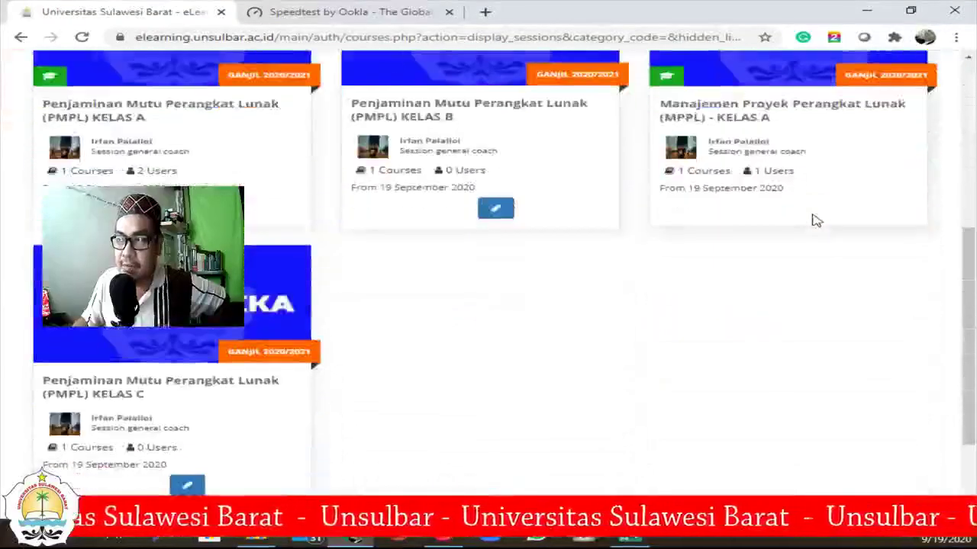
{"action": "scroll", "coordinate": [814, 222], "scroll_direction": "down", "scroll_amount": 2}
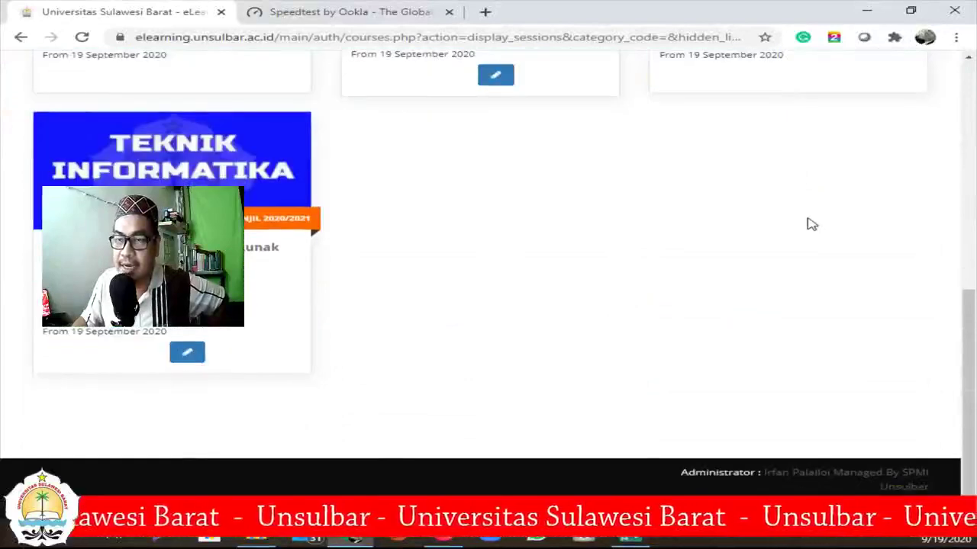
{"action": "scroll", "coordinate": [812, 224], "scroll_direction": "up", "scroll_amount": 5}
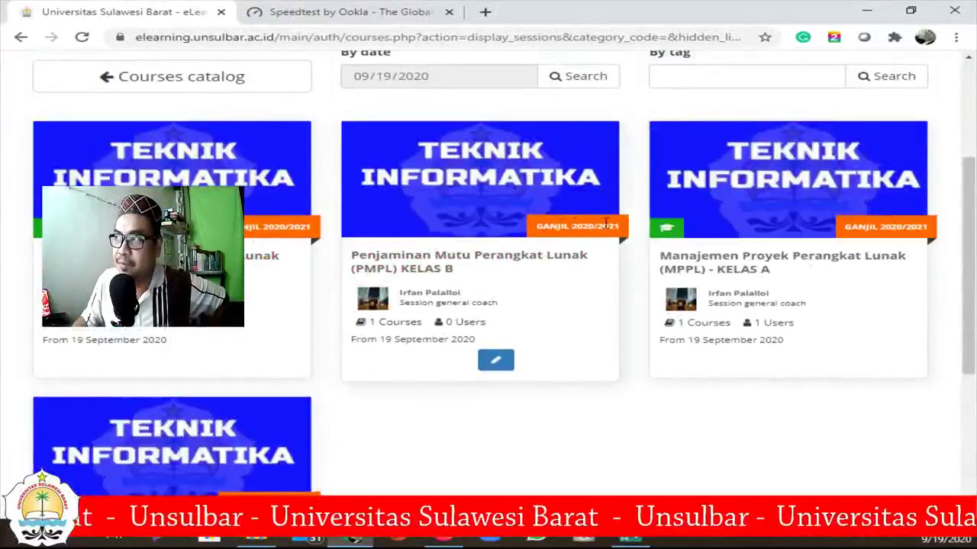
{"action": "scroll", "coordinate": [700, 280], "scroll_direction": "down", "scroll_amount": 2}
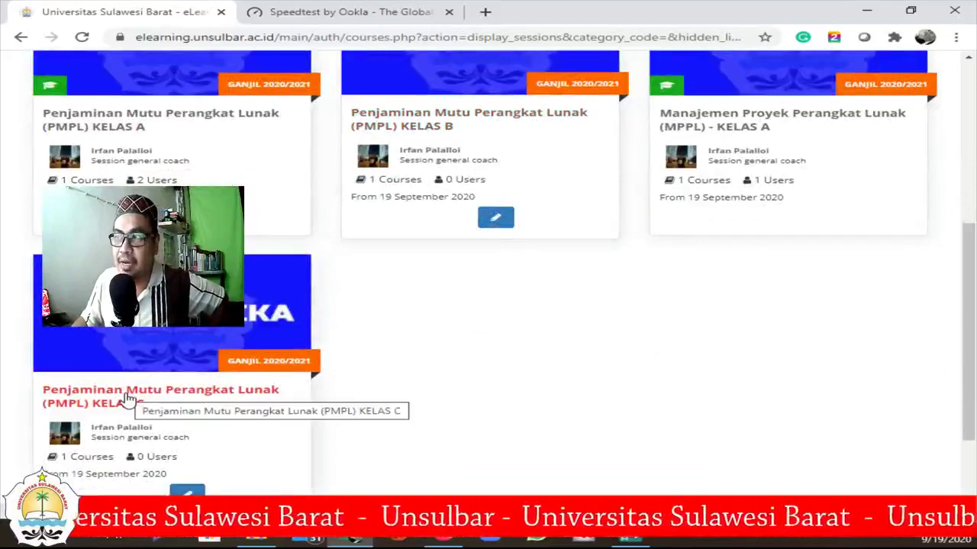
{"action": "scroll", "coordinate": [128, 398], "scroll_direction": "up", "scroll_amount": 5}
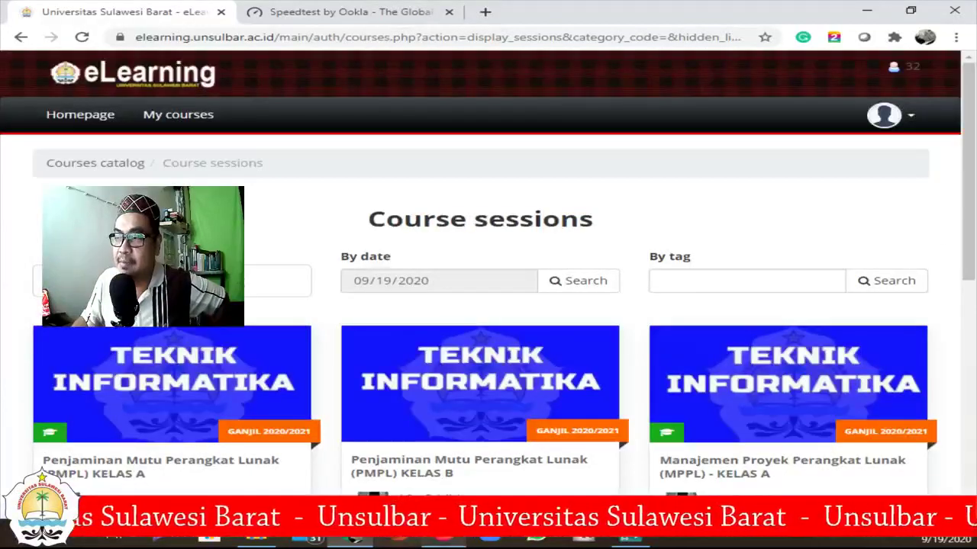
Switch back to the Firefox window and open the form for adding a new session (Tambah sesi)
{"action": "key", "text": "alt+Tab"}
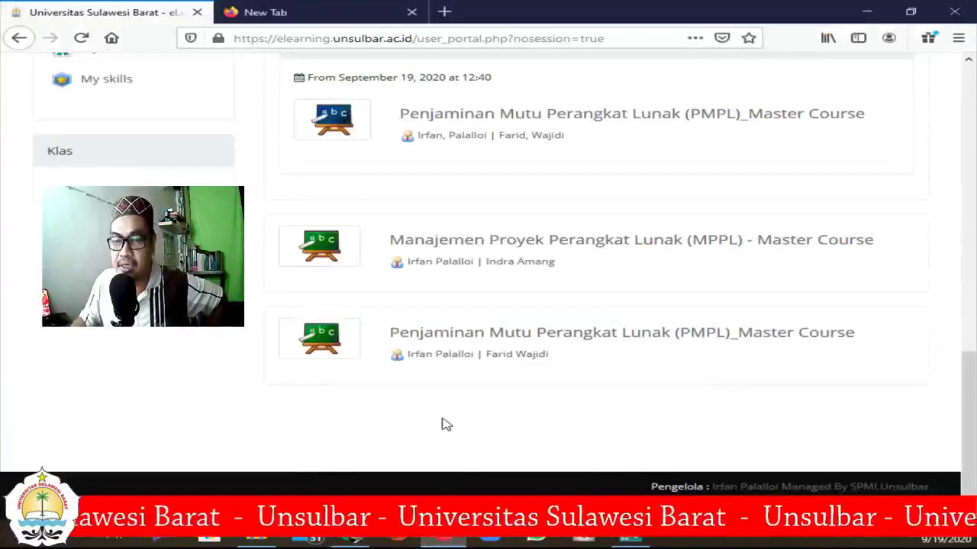
{"action": "scroll", "coordinate": [445, 427], "scroll_direction": "up", "scroll_amount": 3}
{"action": "scroll", "coordinate": [441, 431], "scroll_direction": "up", "scroll_amount": 5}
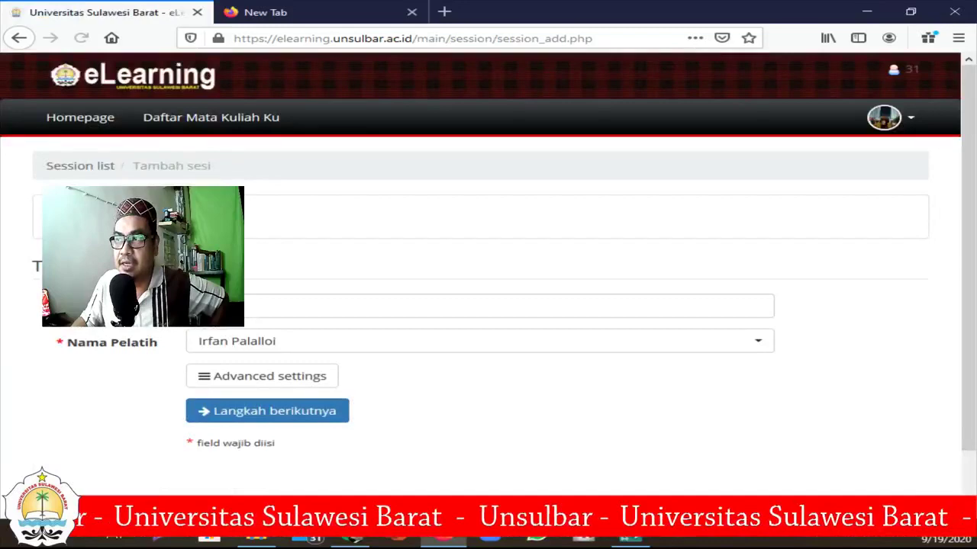
Enter "Penjaminan Mutu Perangkat Lunak (PMPL) - KELAS D" as the new session's name
{"action": "left_click", "coordinate": [247, 307]}
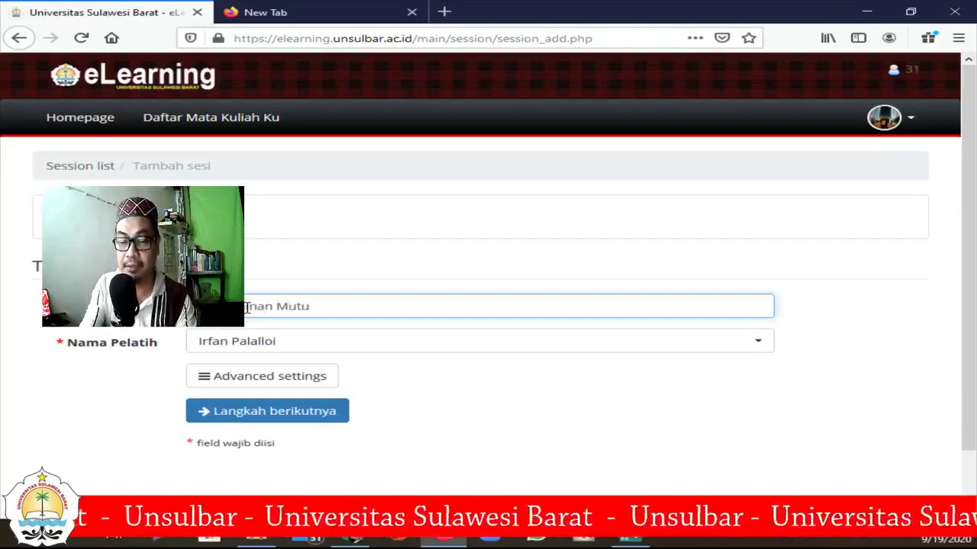
{"action": "type", "text": "angkat"}
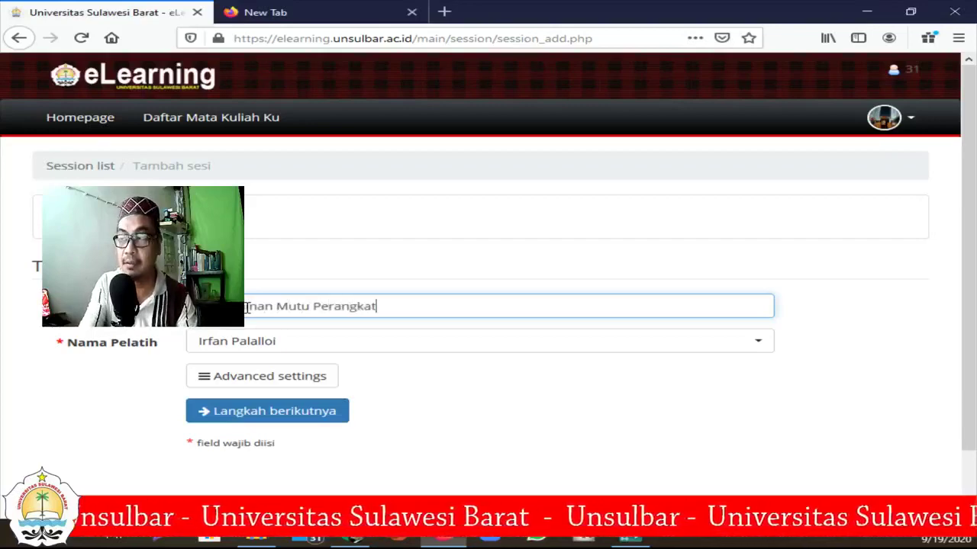
{"action": "type", "text": " K"}
{"action": "key", "text": "BackSpace"}
{"action": "type", "text": "Luna"}
{"action": "type", "text": "k )PMPL"}
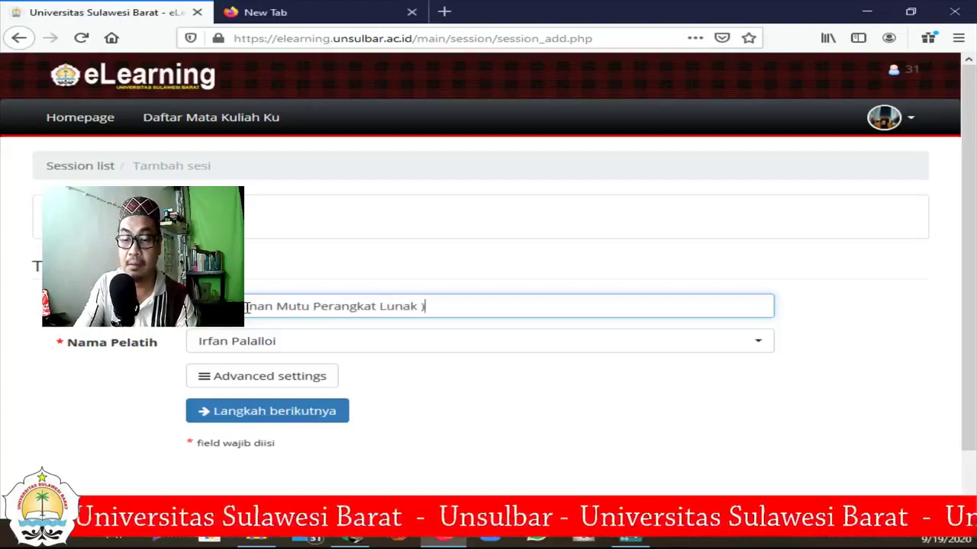
{"action": "type", "text": ")"}
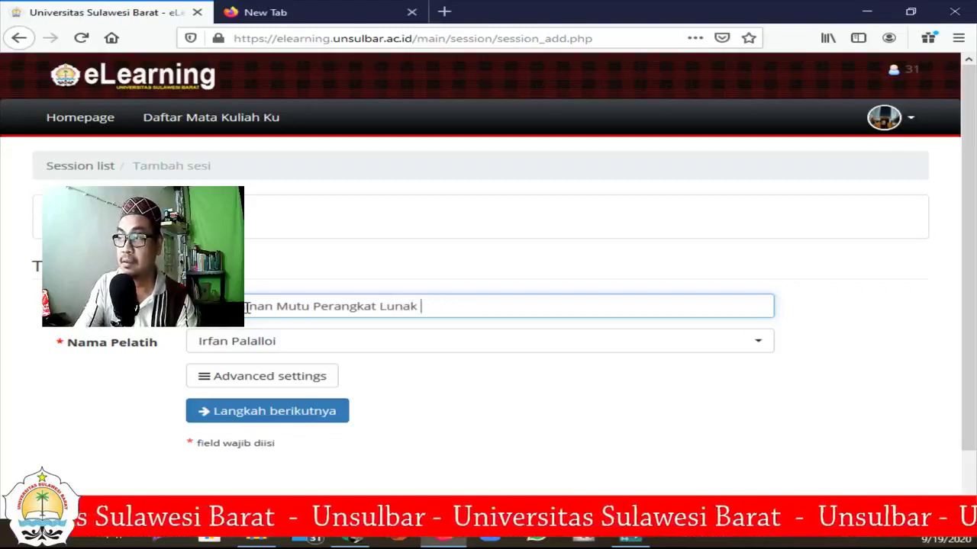
{"action": "type", "text": "(PMPL)"}
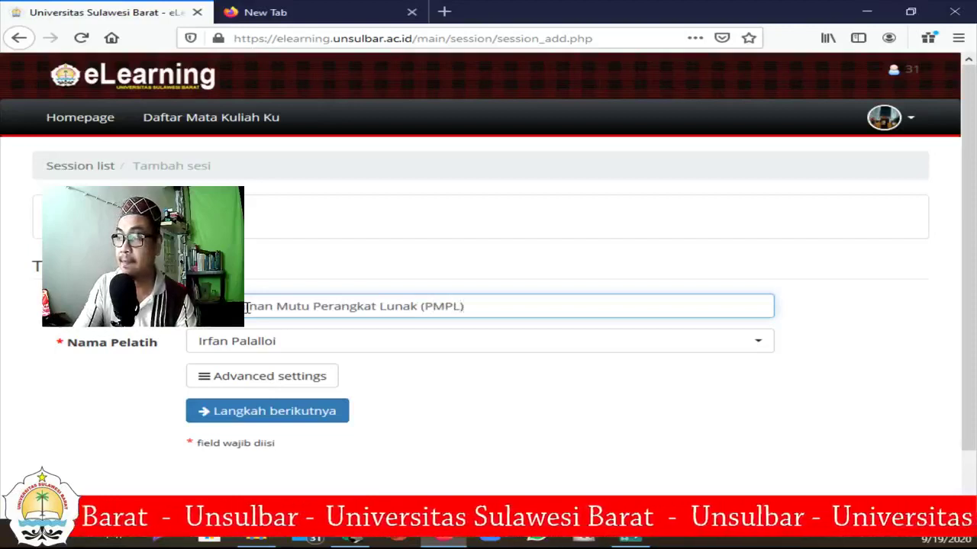
{"action": "type", "text": " - KELAS"}
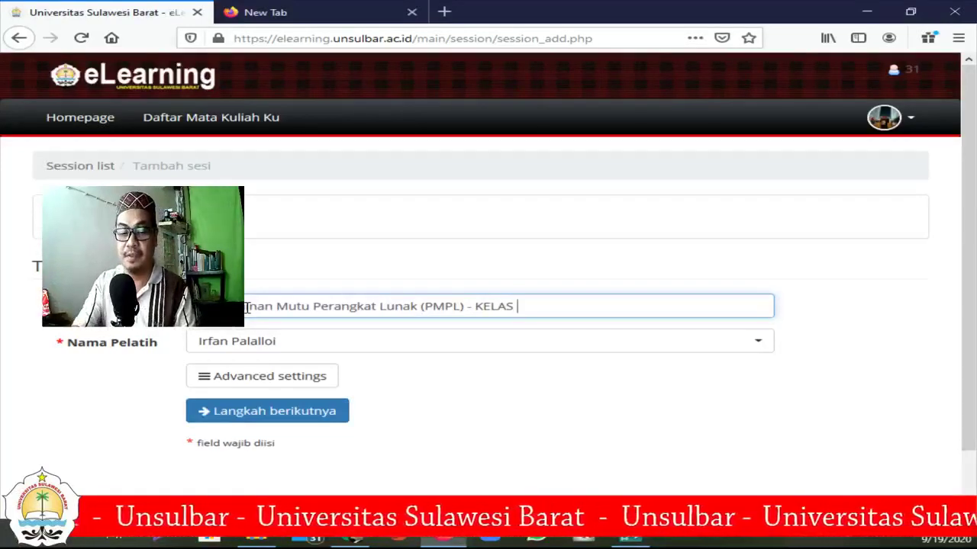
{"action": "type", "text": "D"}
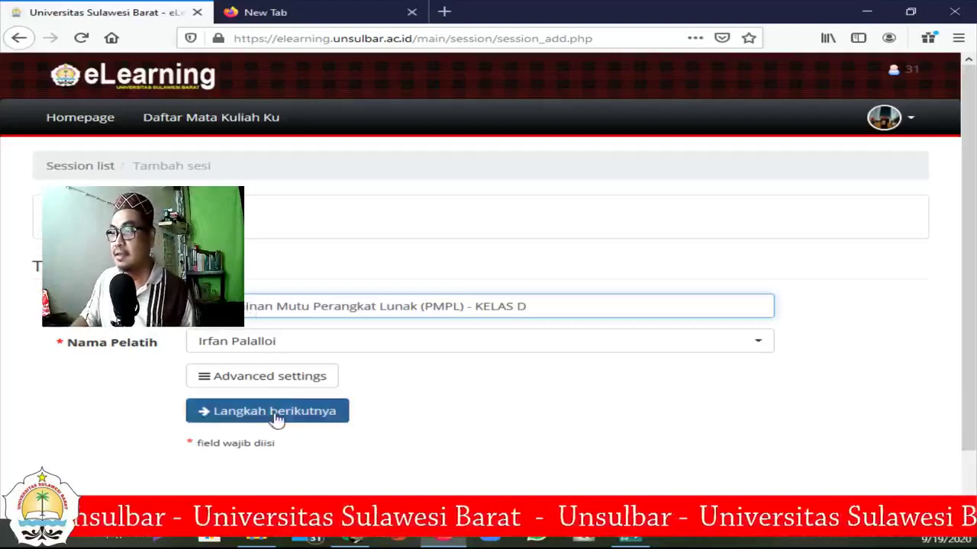
Expand the new session's advanced settings and check the existing sessions offered for selection there, choosing none
{"action": "left_click", "coordinate": [299, 378]}
{"action": "scroll", "coordinate": [295, 383], "scroll_direction": "down", "scroll_amount": 1}
{"action": "scroll", "coordinate": [295, 383], "scroll_direction": "down", "scroll_amount": 3}
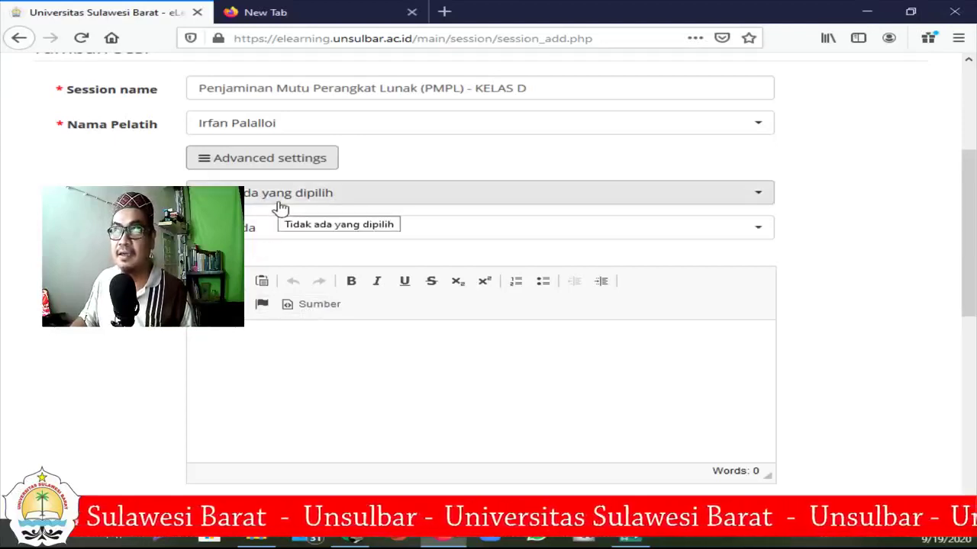
{"action": "left_click", "coordinate": [280, 206]}
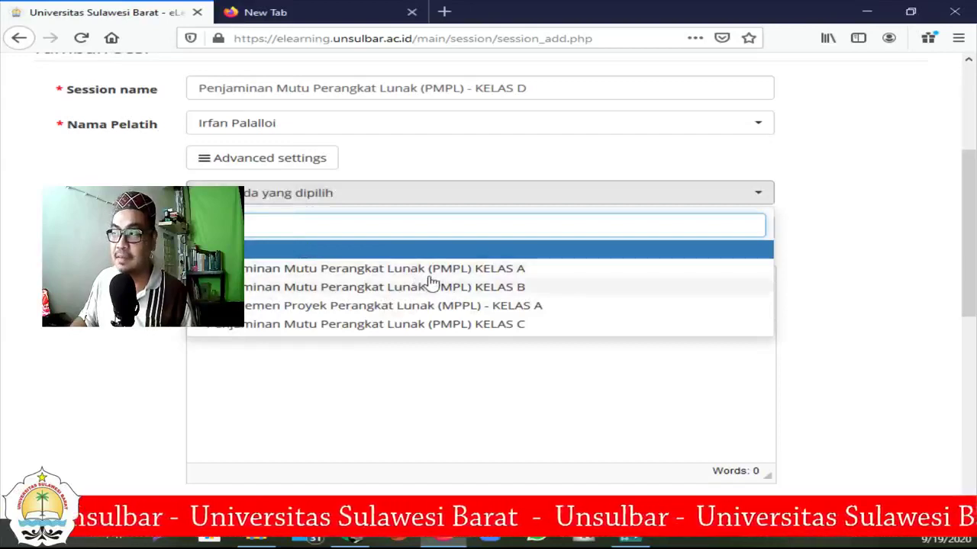
{"action": "key", "text": "Escape"}
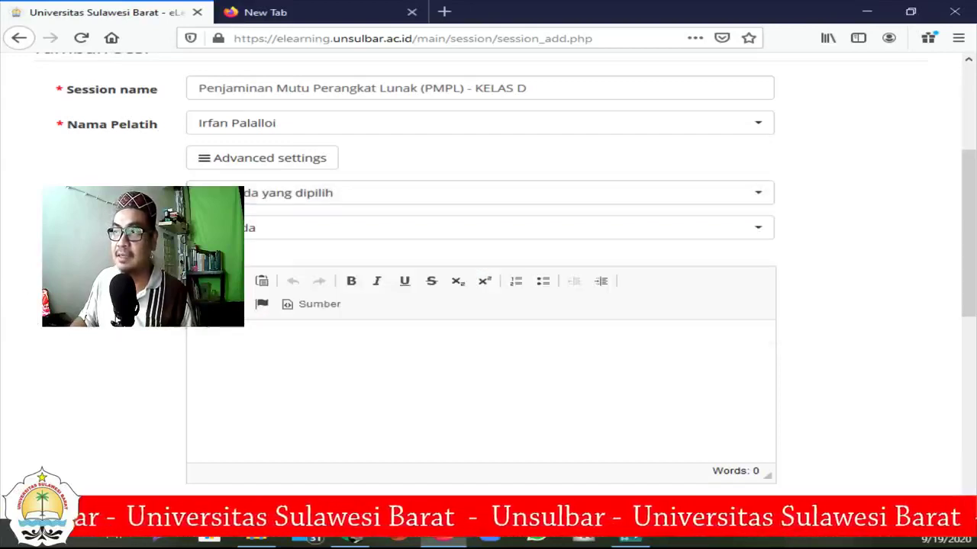